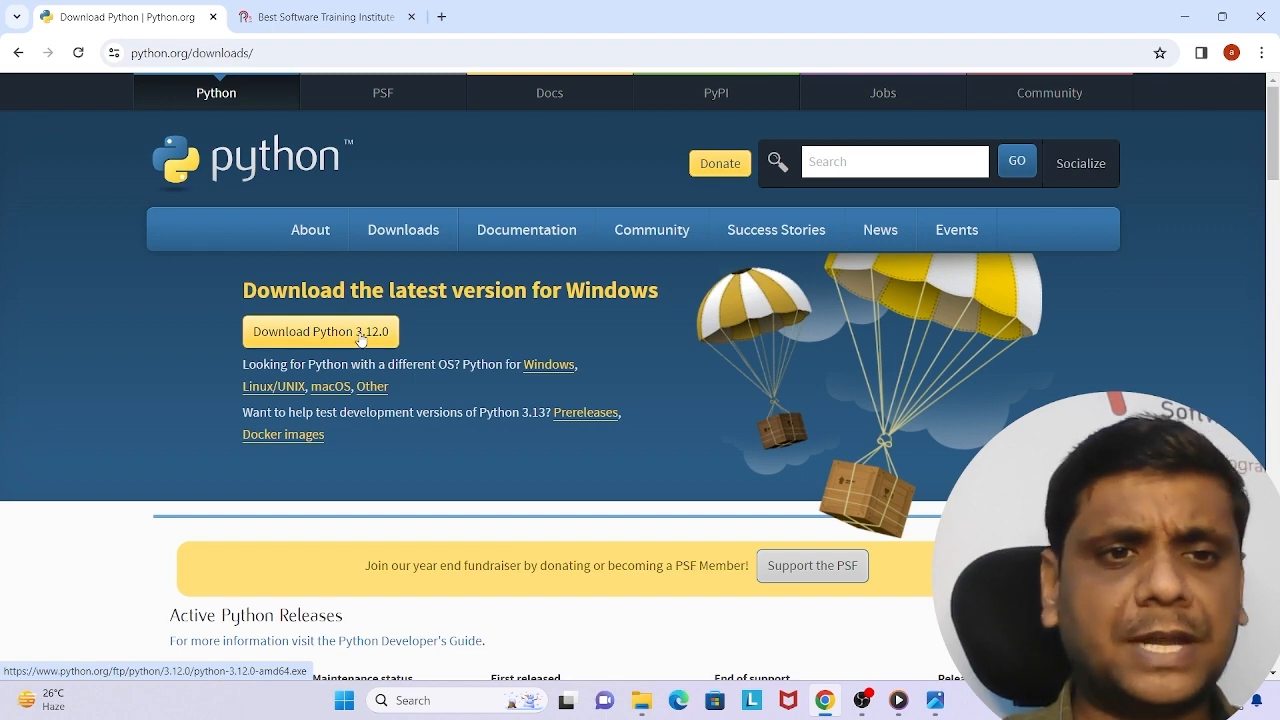
Download Python 3.12.0 for Windows and launch the downloaded python-3.12.0-amd64.exe installer.
left_click(361, 339)
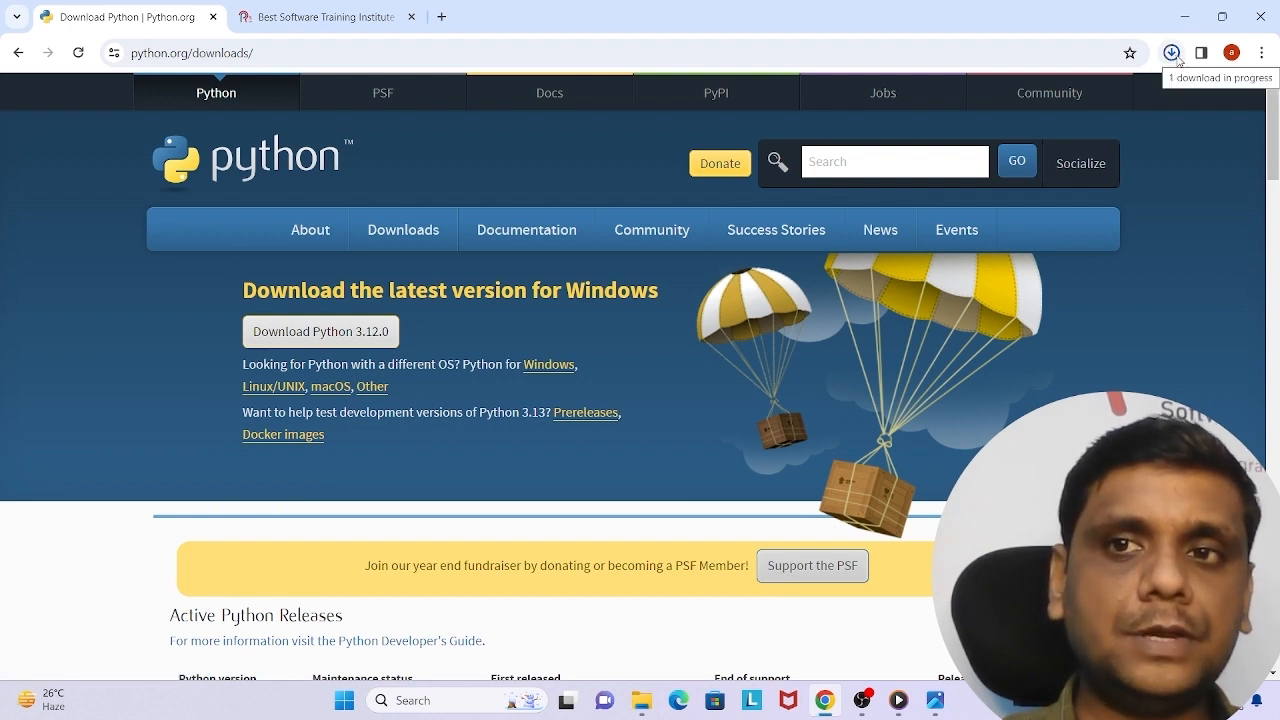
mouse_move(1132, 95)
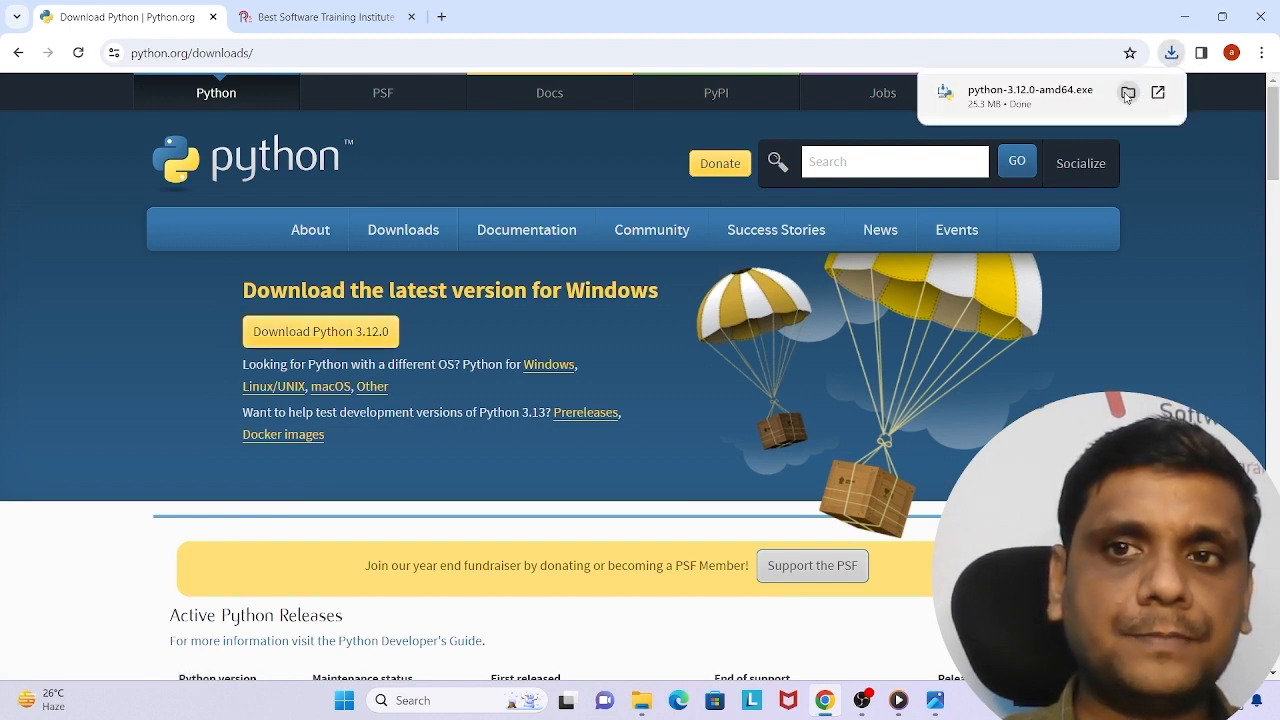
left_click(1040, 98)
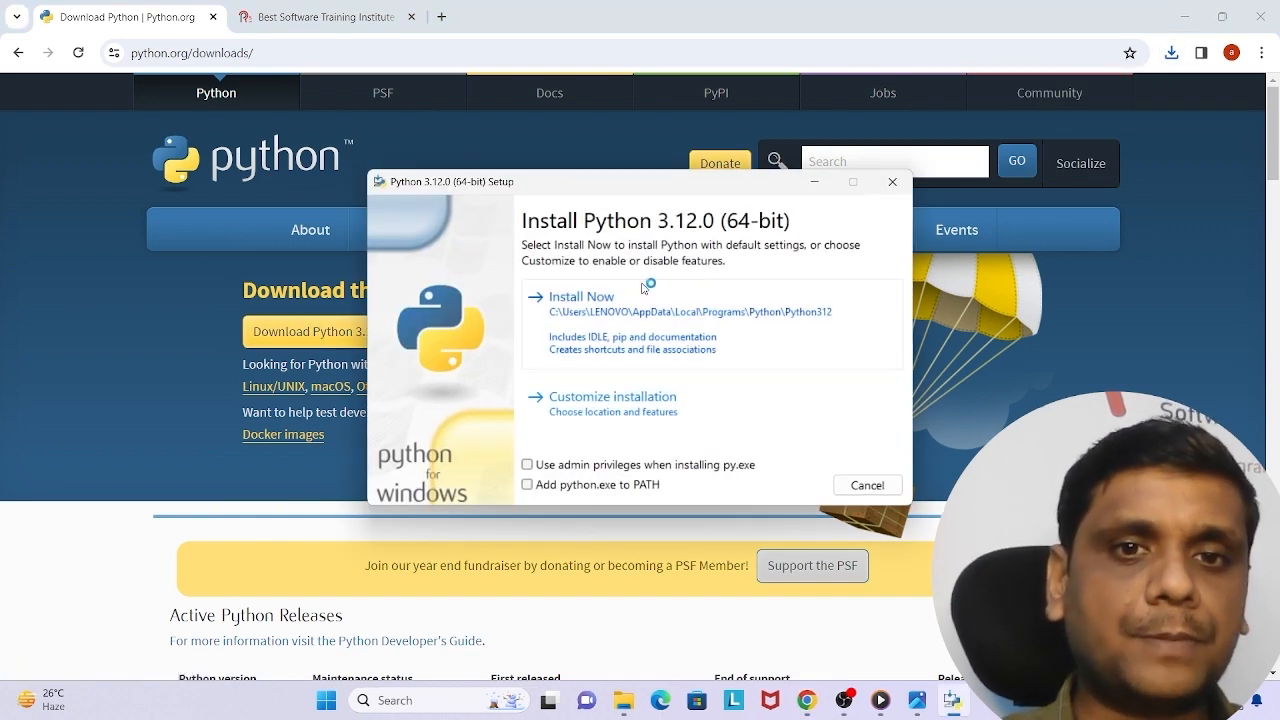
Install Python 3.12.0 with default settings, adding python.exe to PATH and using admin privileges for py.exe.
left_click(529, 487)
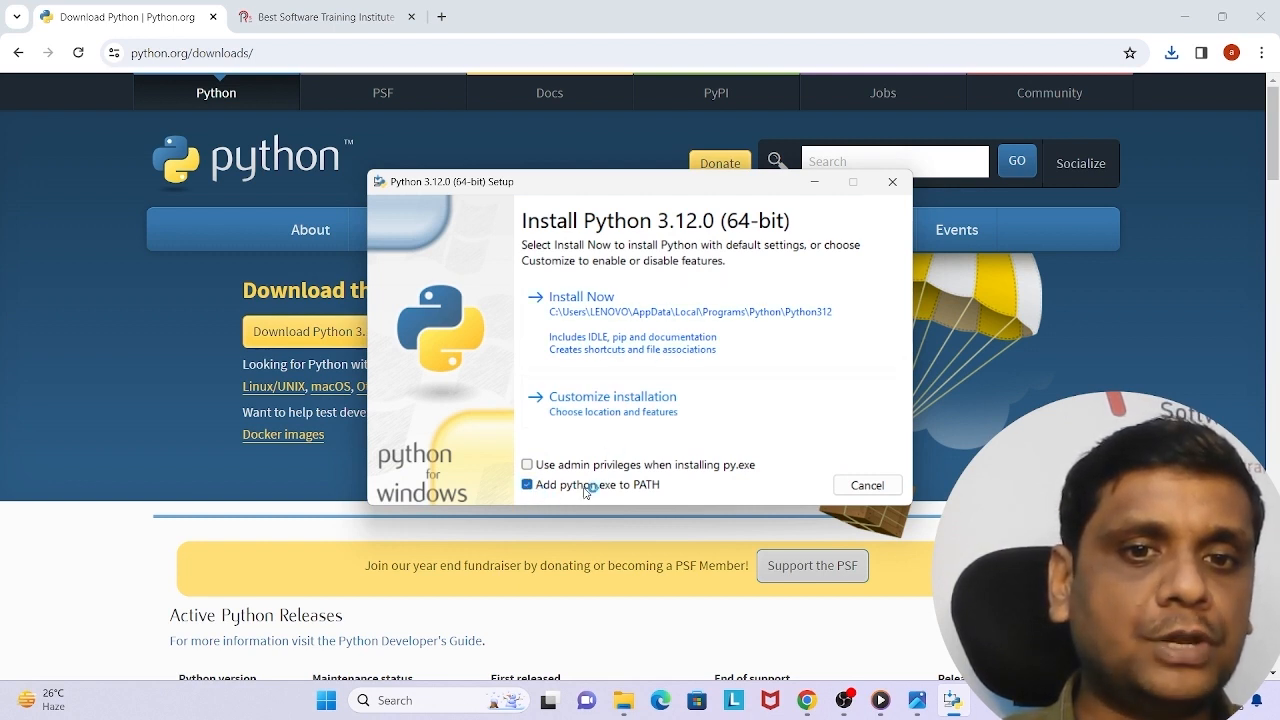
left_click(527, 465)
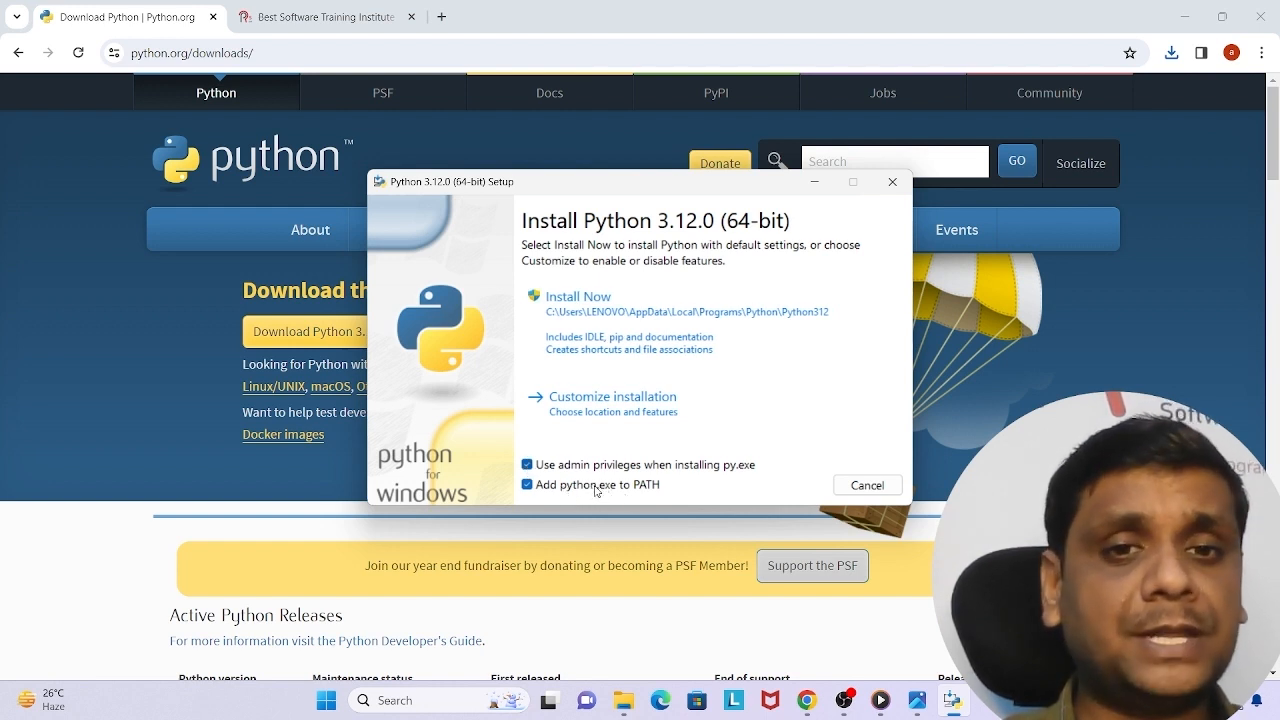
left_click(617, 345)
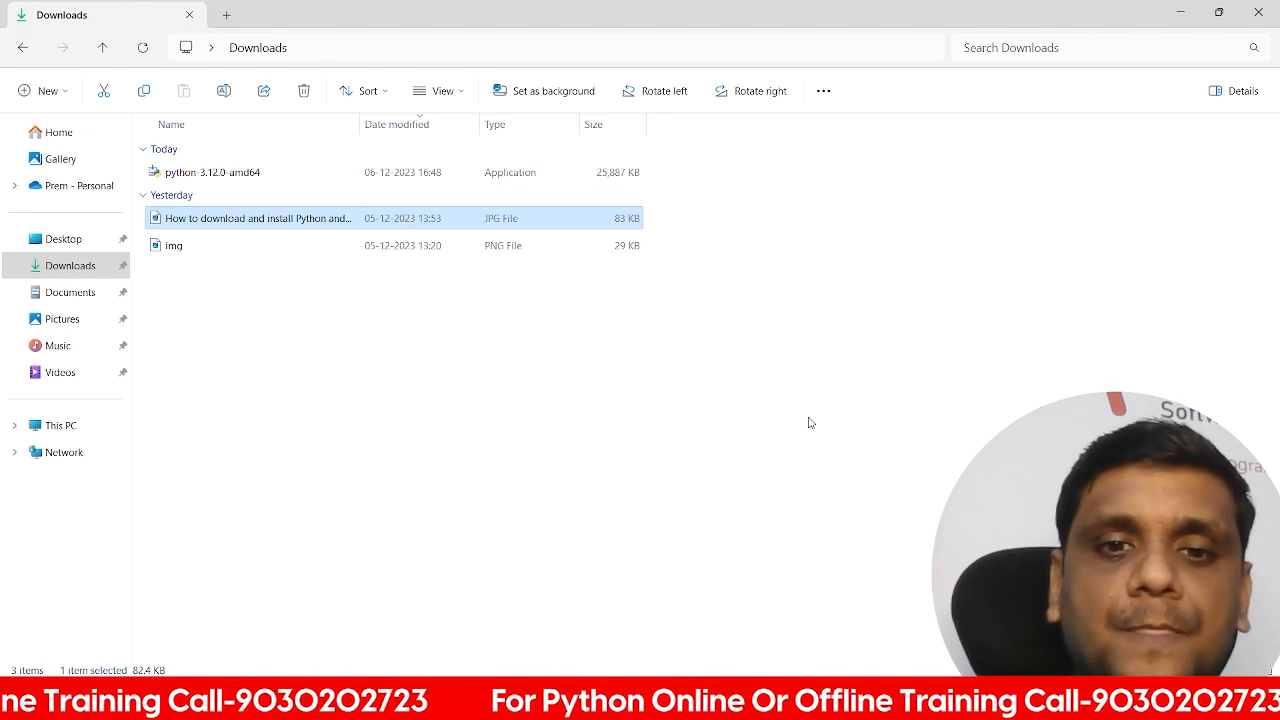
Switch to Chrome, go back to the Google results and search for "pycharm download".
mouse_move(807, 700)
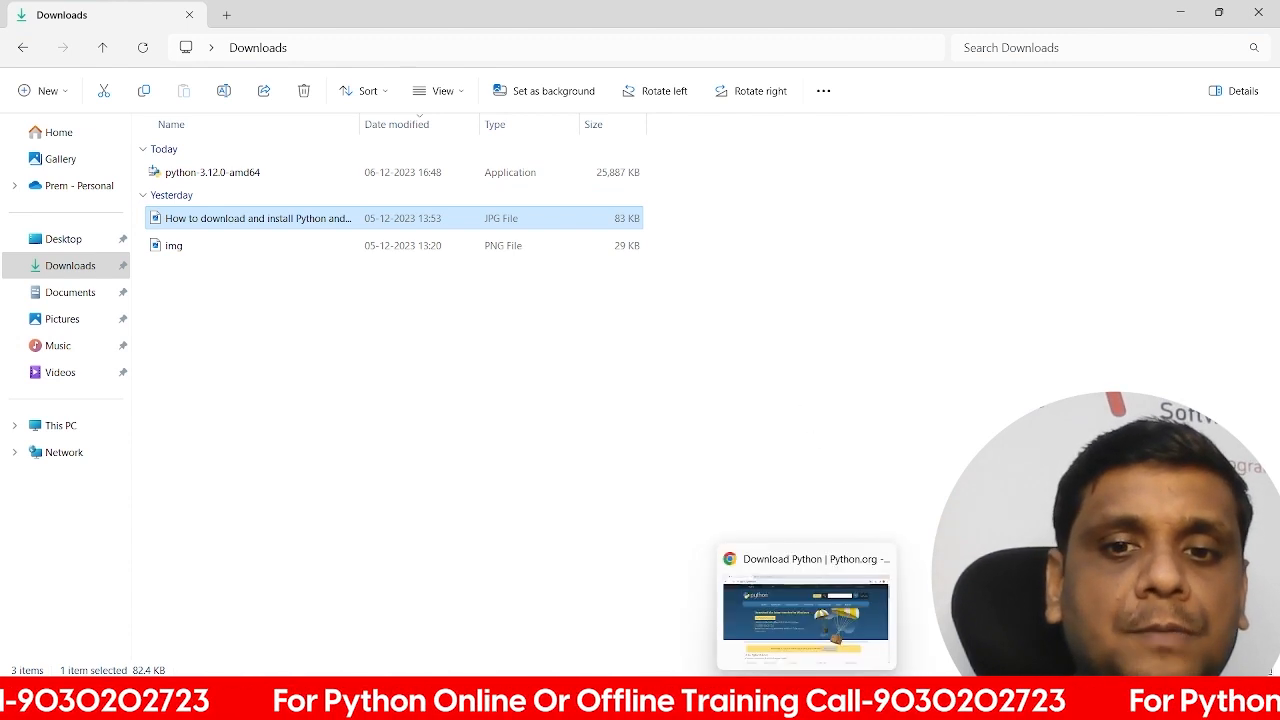
left_click(805, 612)
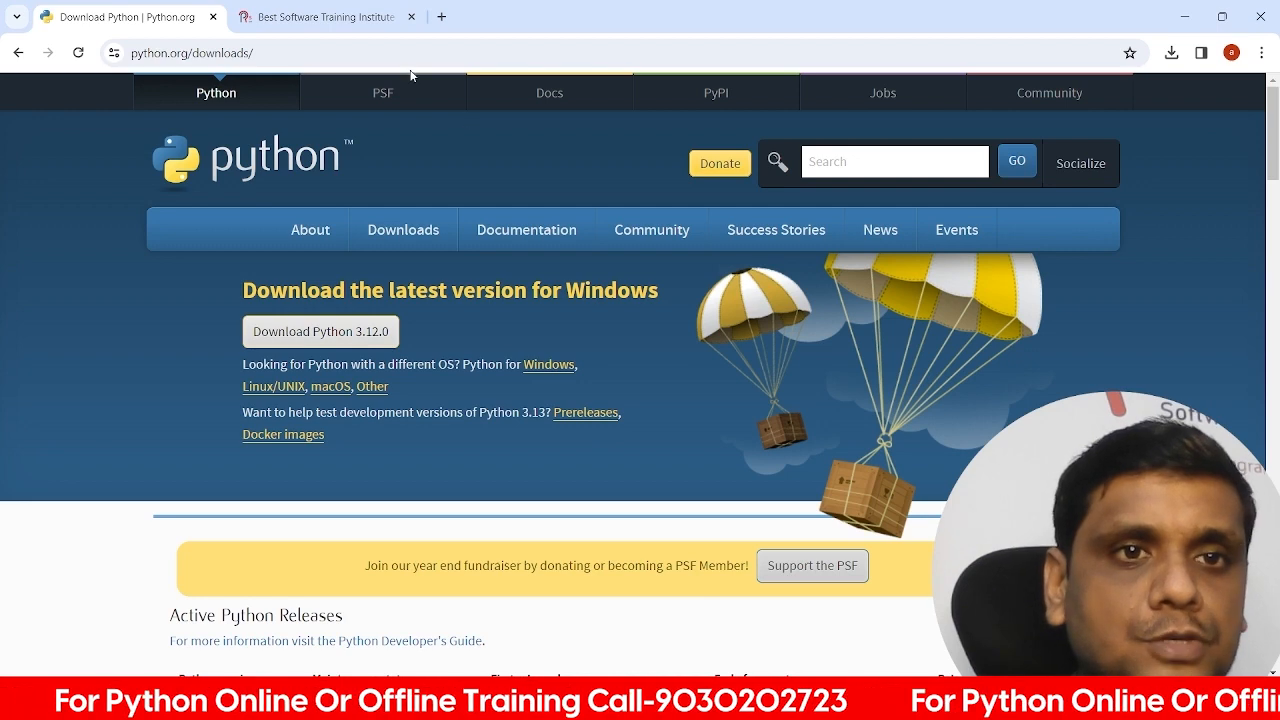
left_click(18, 52)
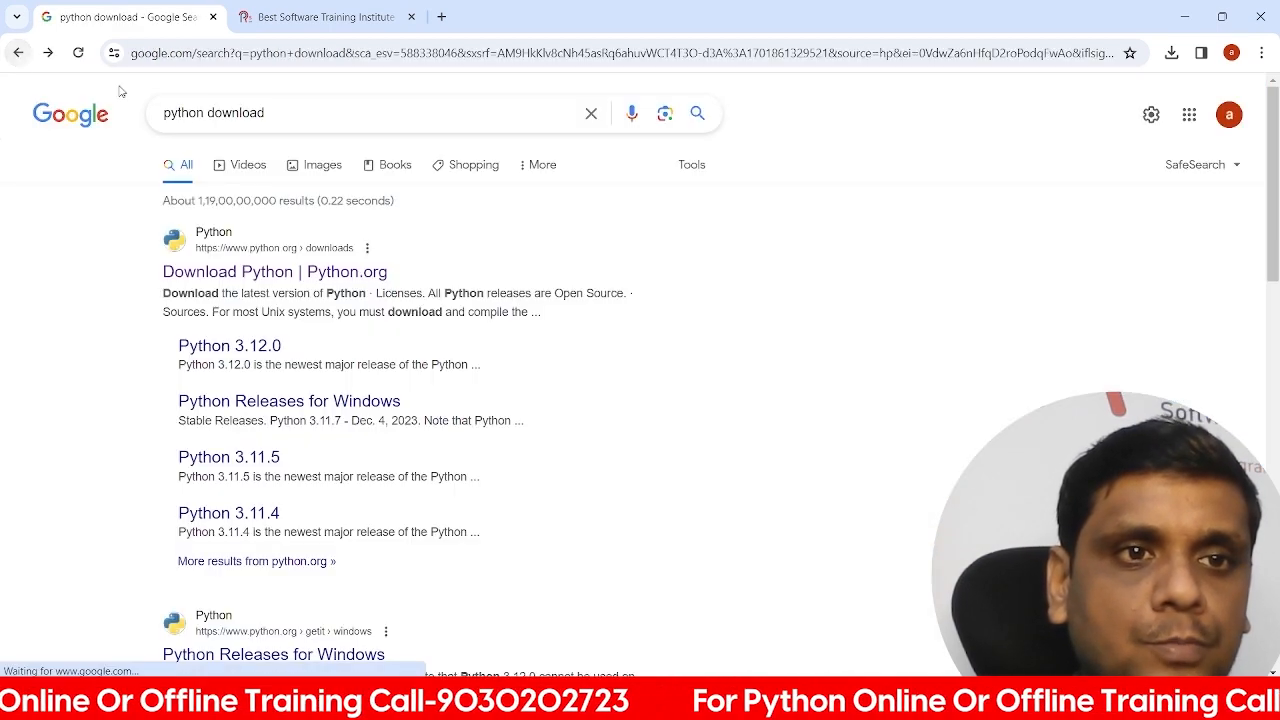
left_click(234, 113)
key("ctrl+a")
type("pycha")
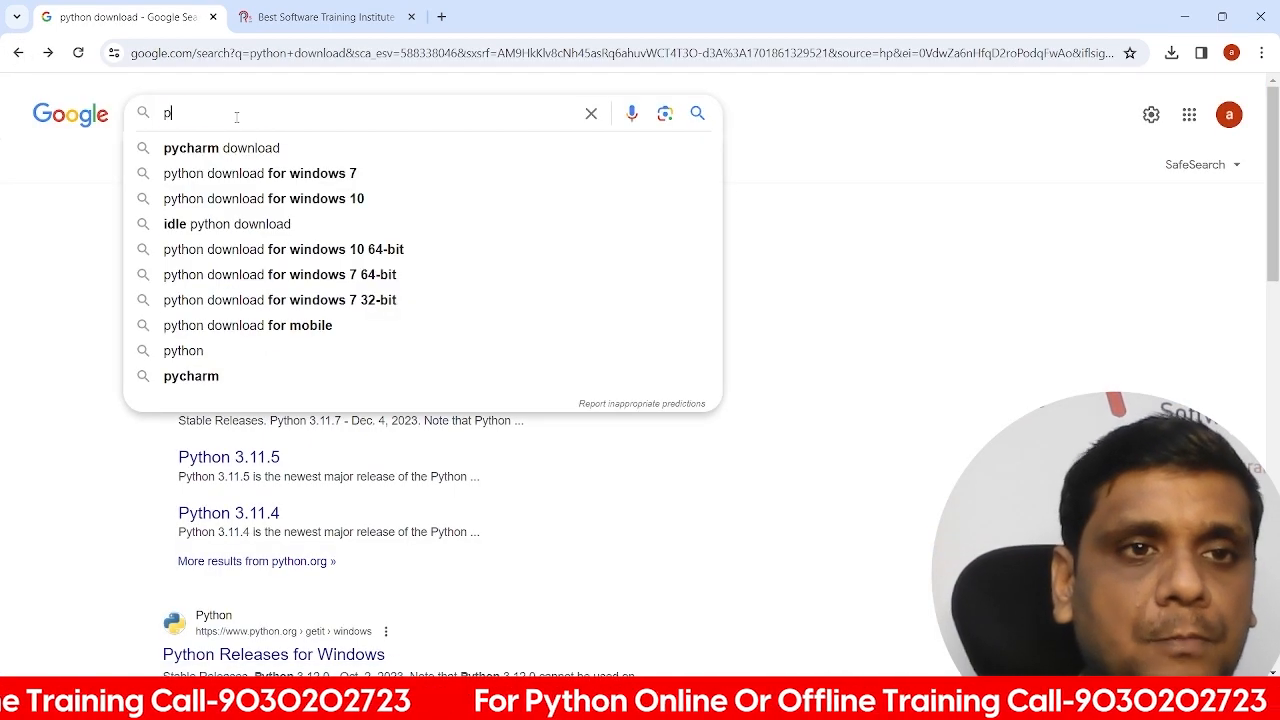
left_click(236, 148)
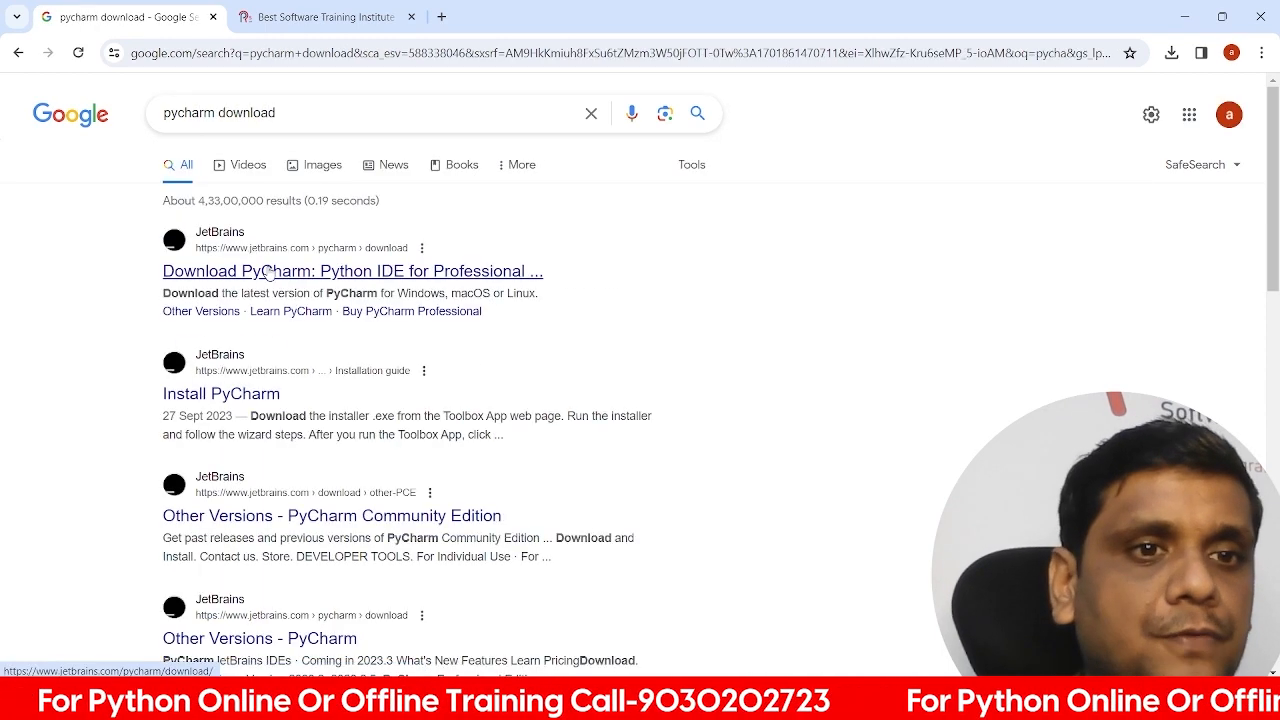
Open the JetBrains PyCharm download page and download the Windows .exe installer of PyCharm Community Edition.
left_click(268, 275)
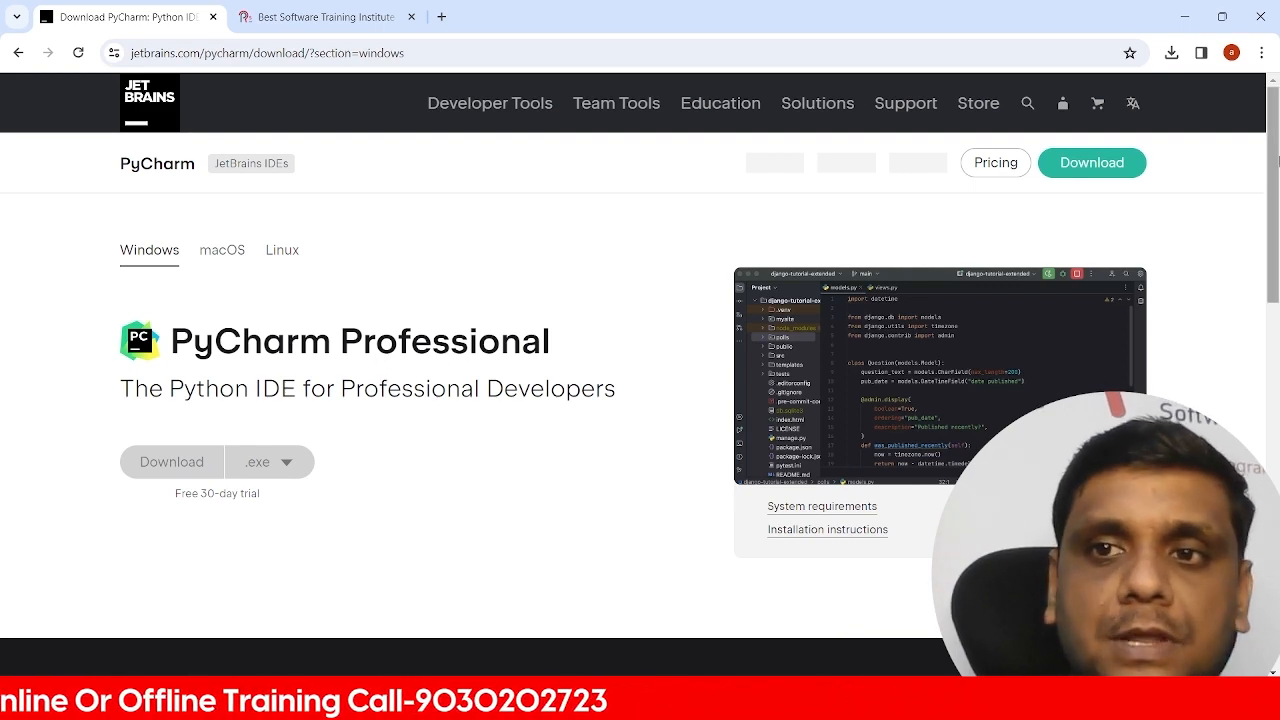
left_click_drag(1275, 161, 1278, 342)
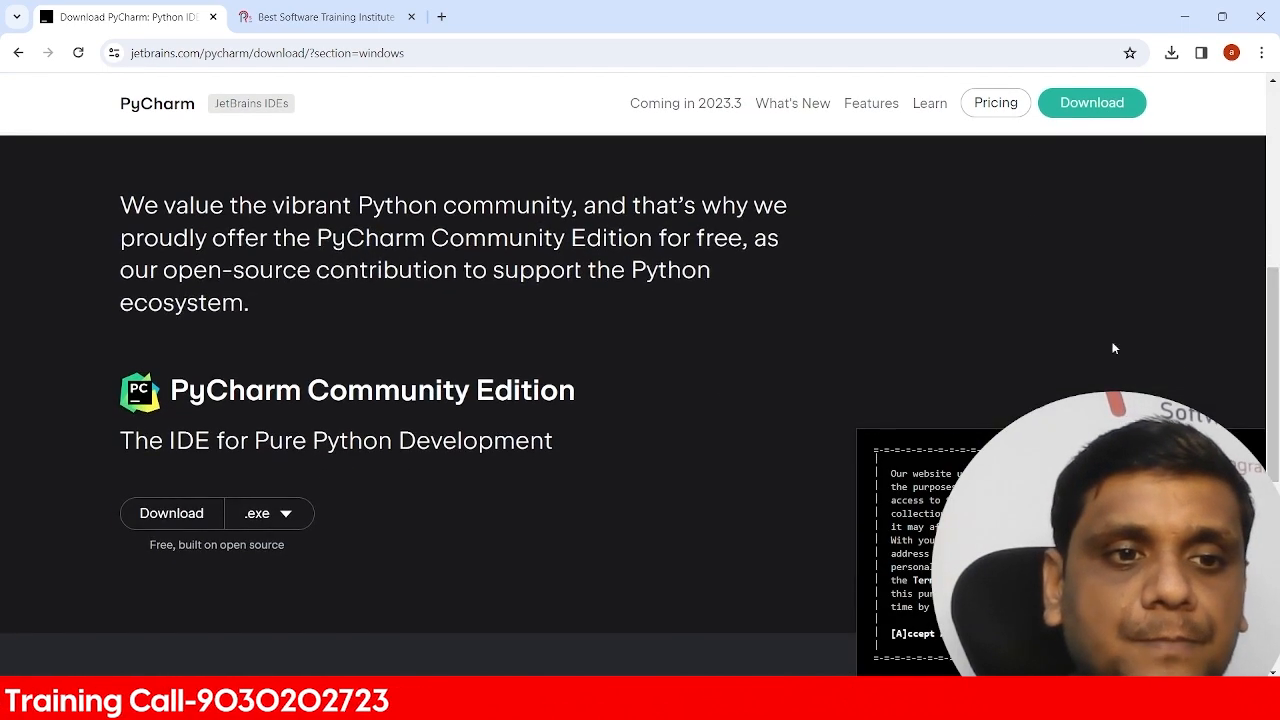
left_click(184, 521)
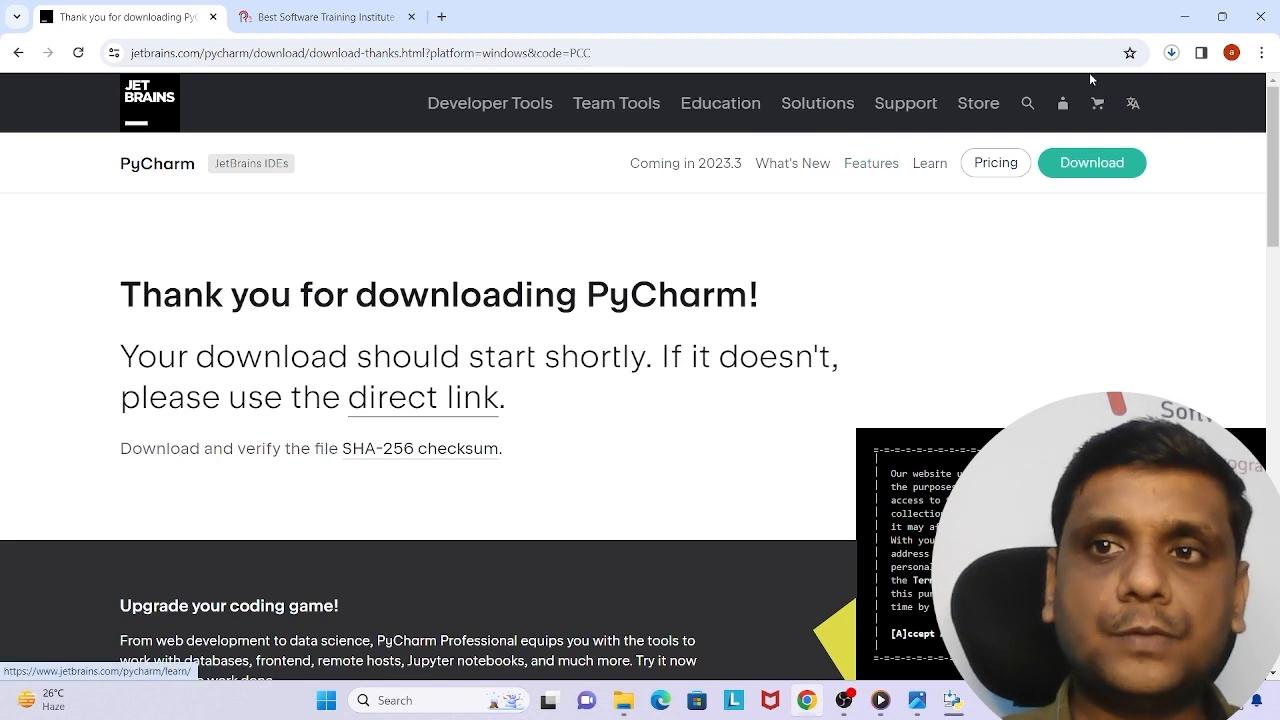
Open the downloaded installer and complete the PyCharm Community Edition setup with the option to run the program.
left_click(1175, 56)
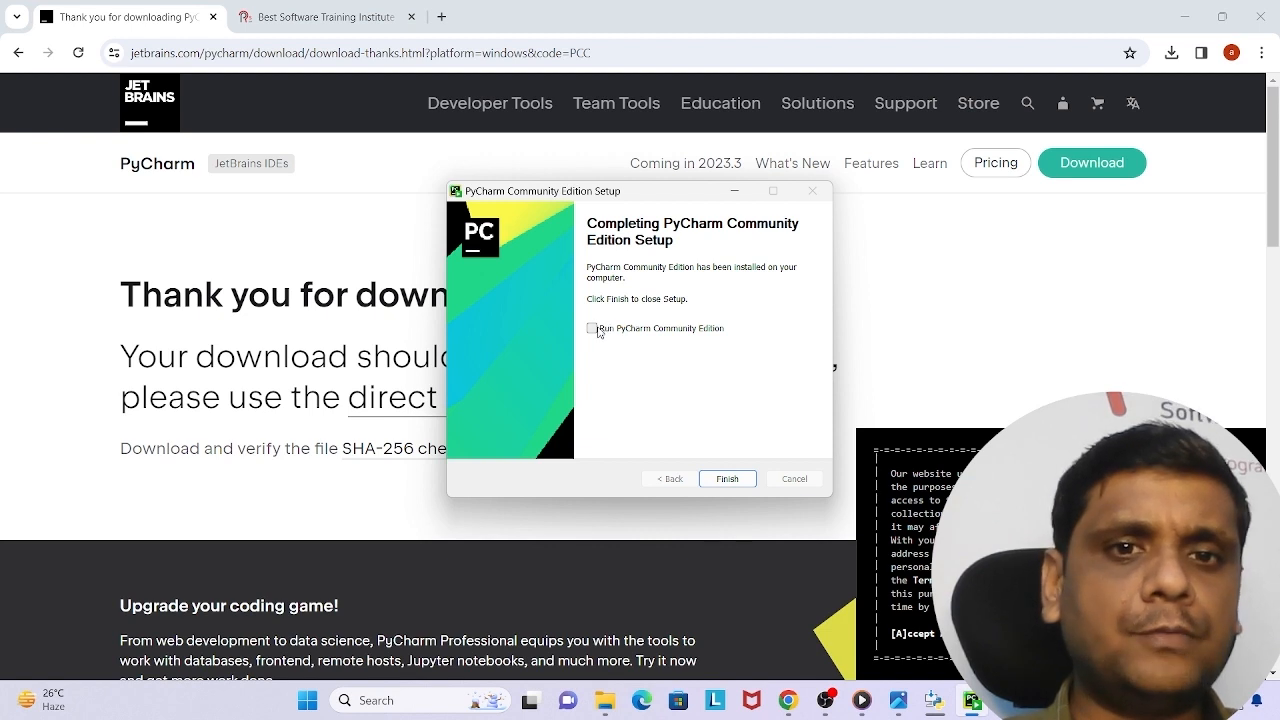
left_click(728, 482)
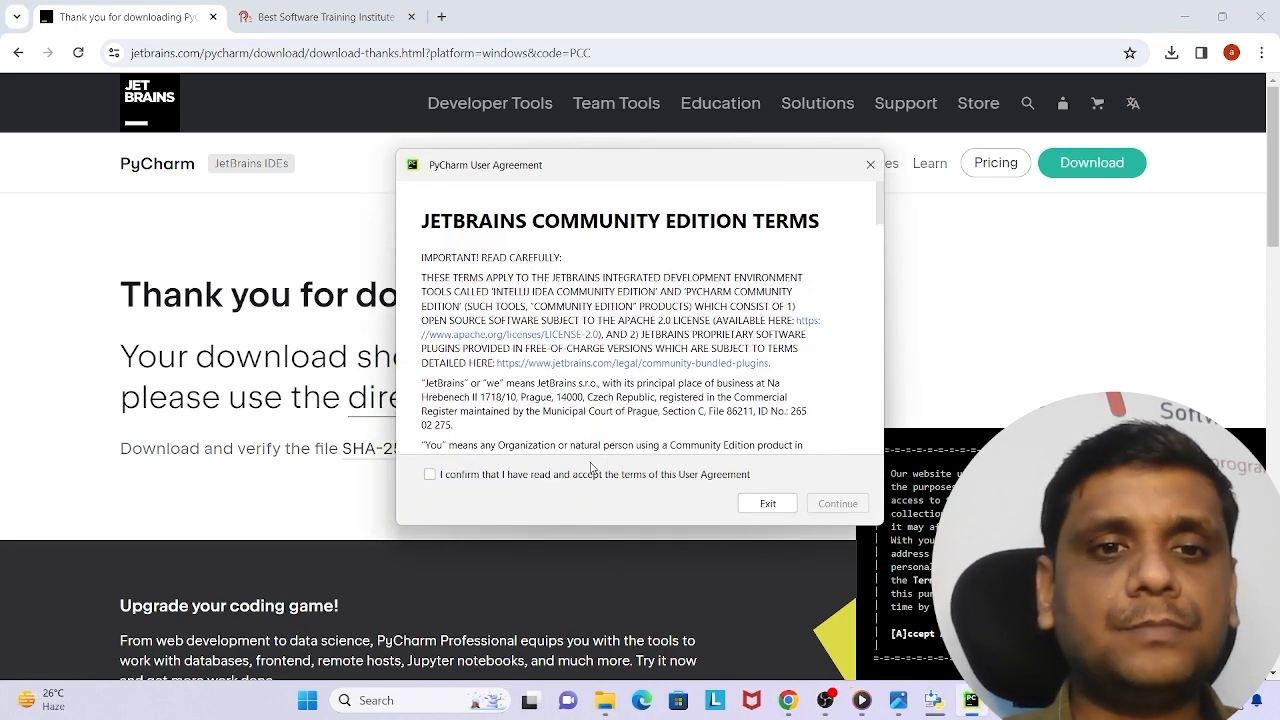
Accept the PyCharm user agreement and decline to send anonymous statistics.
left_click(433, 477)
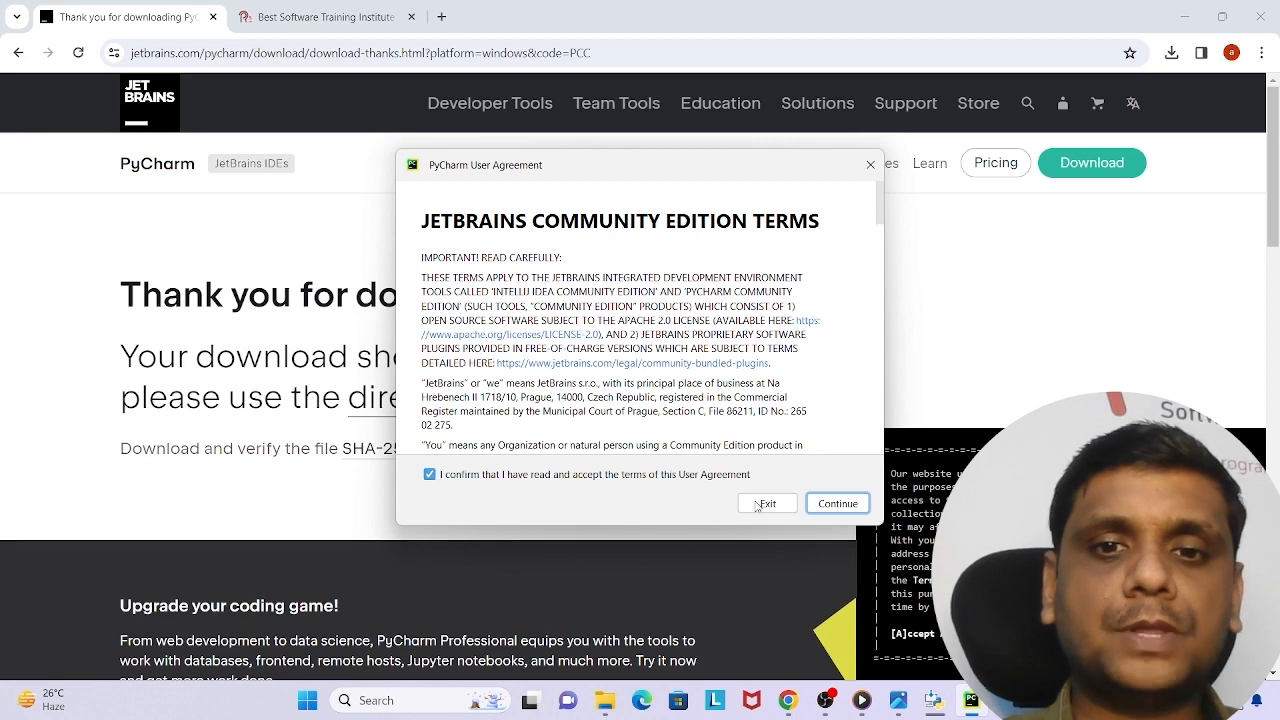
left_click(837, 504)
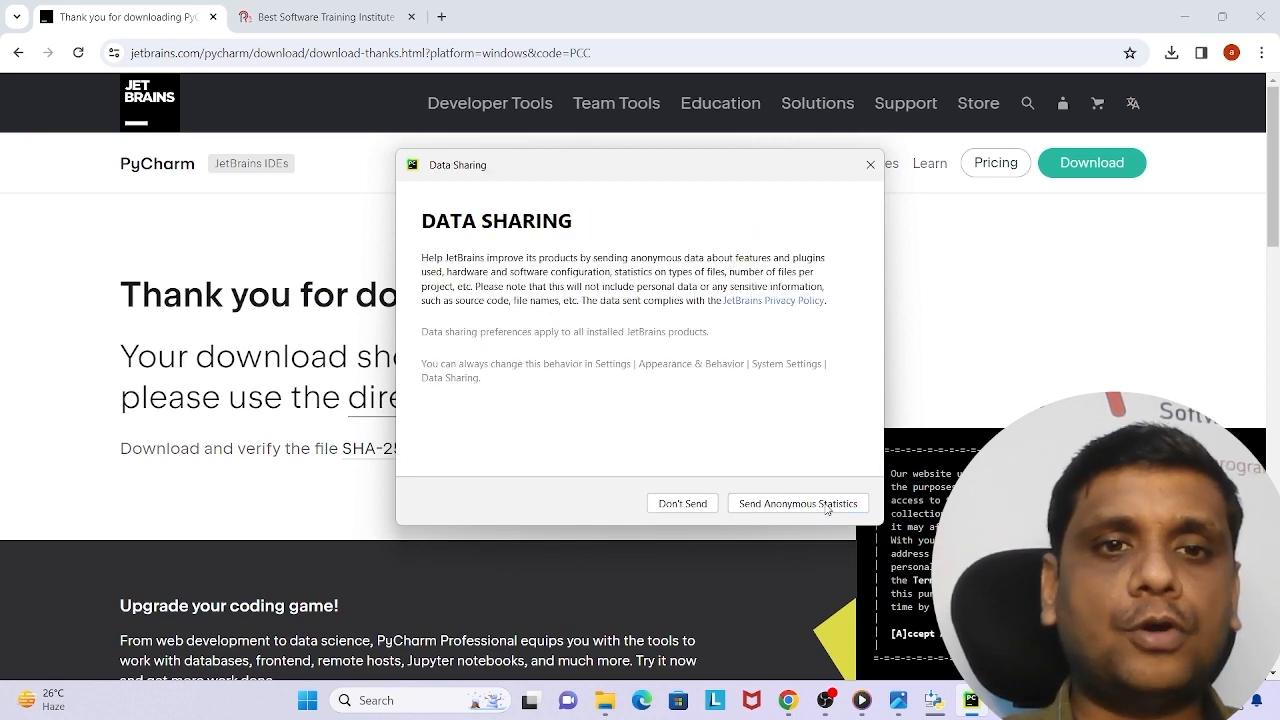
left_click(698, 503)
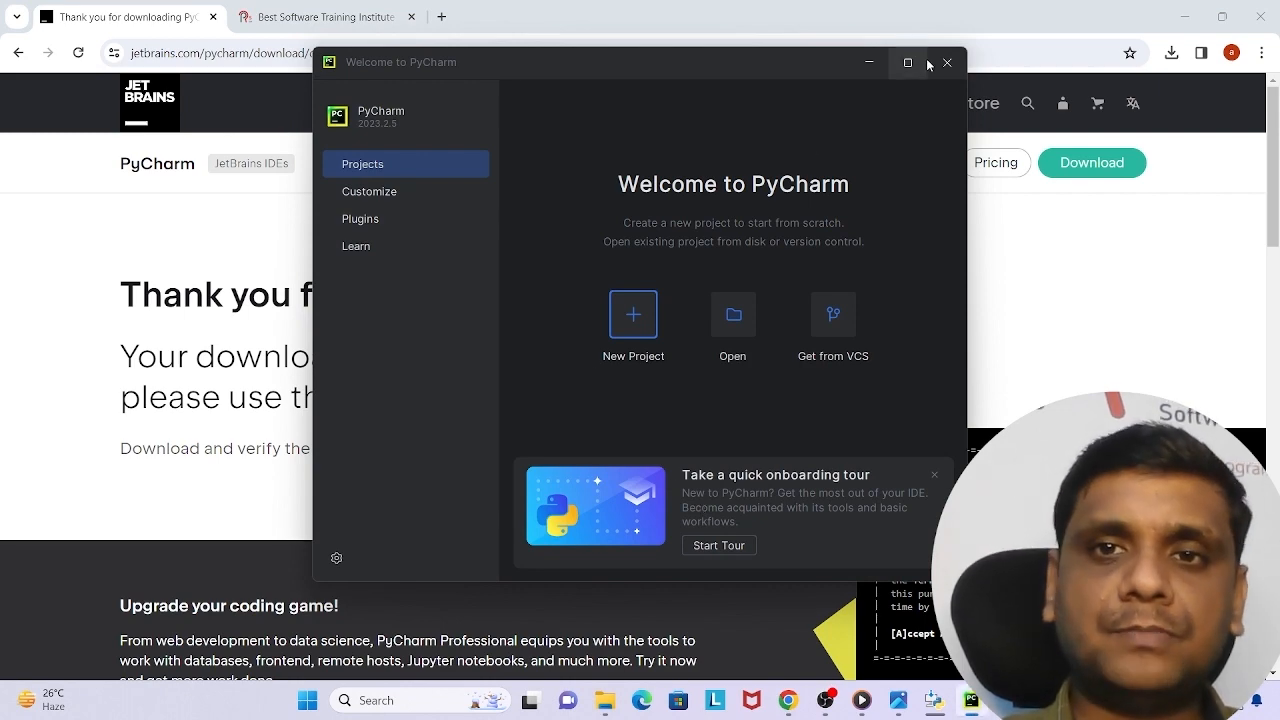
Create a new project named pythonProject with the default Virtualenv environment and main.py welcome script, and maximize its window.
left_click(908, 64)
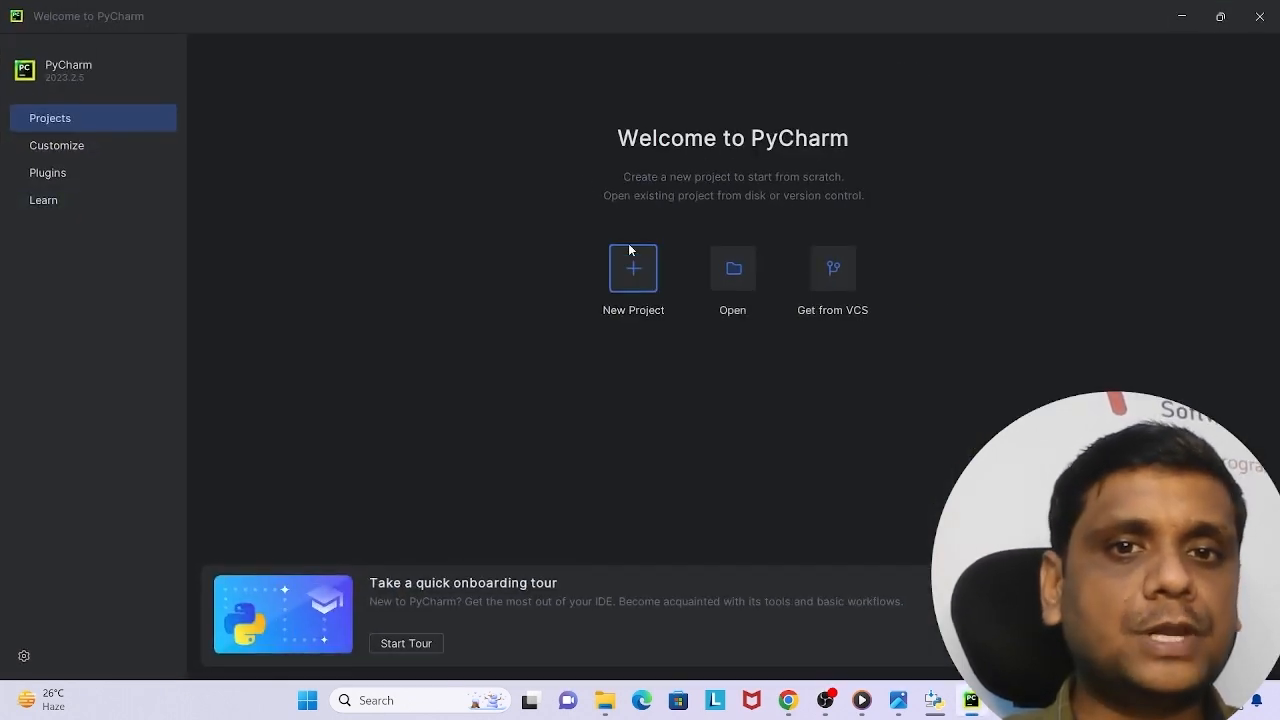
left_click(629, 271)
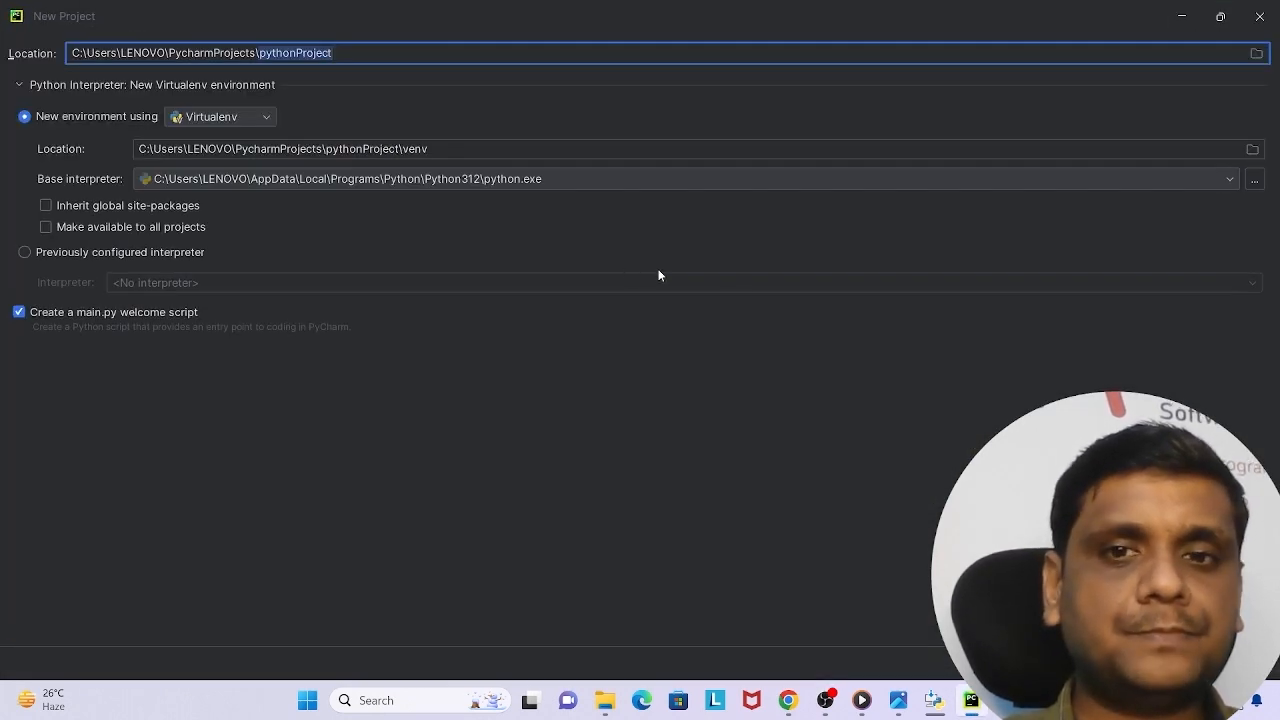
key("Return")
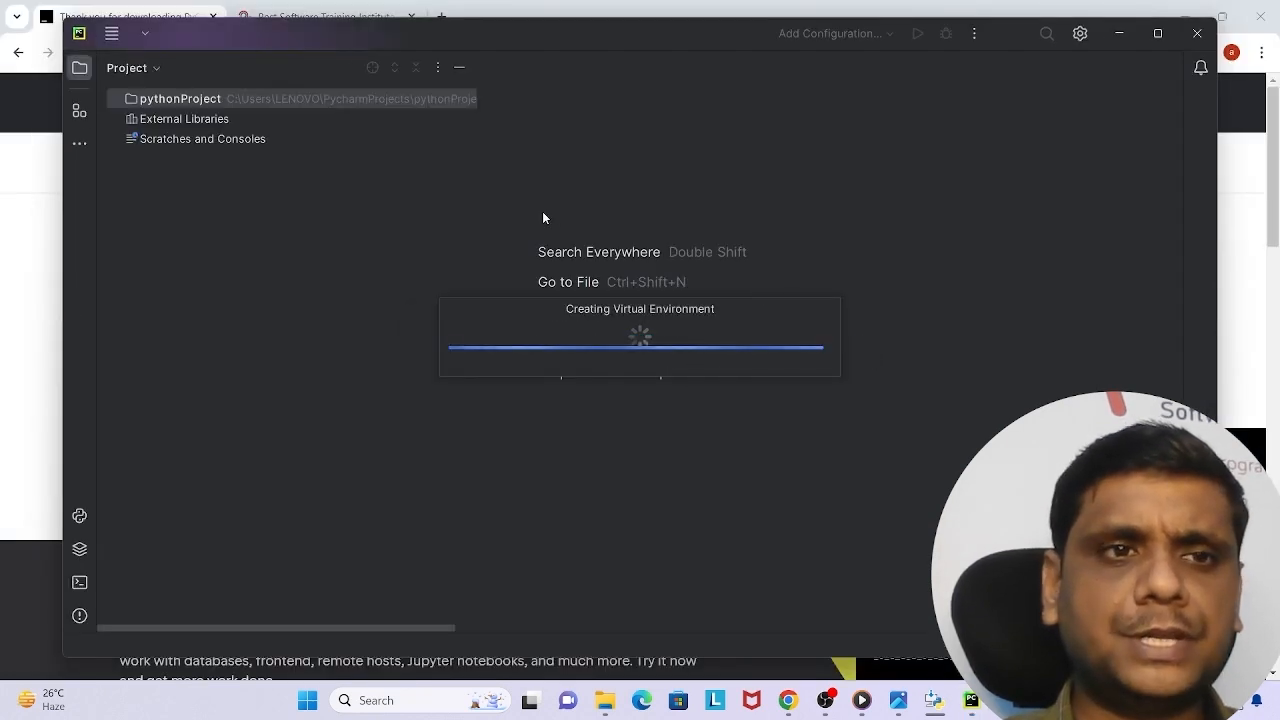
left_click(1159, 35)
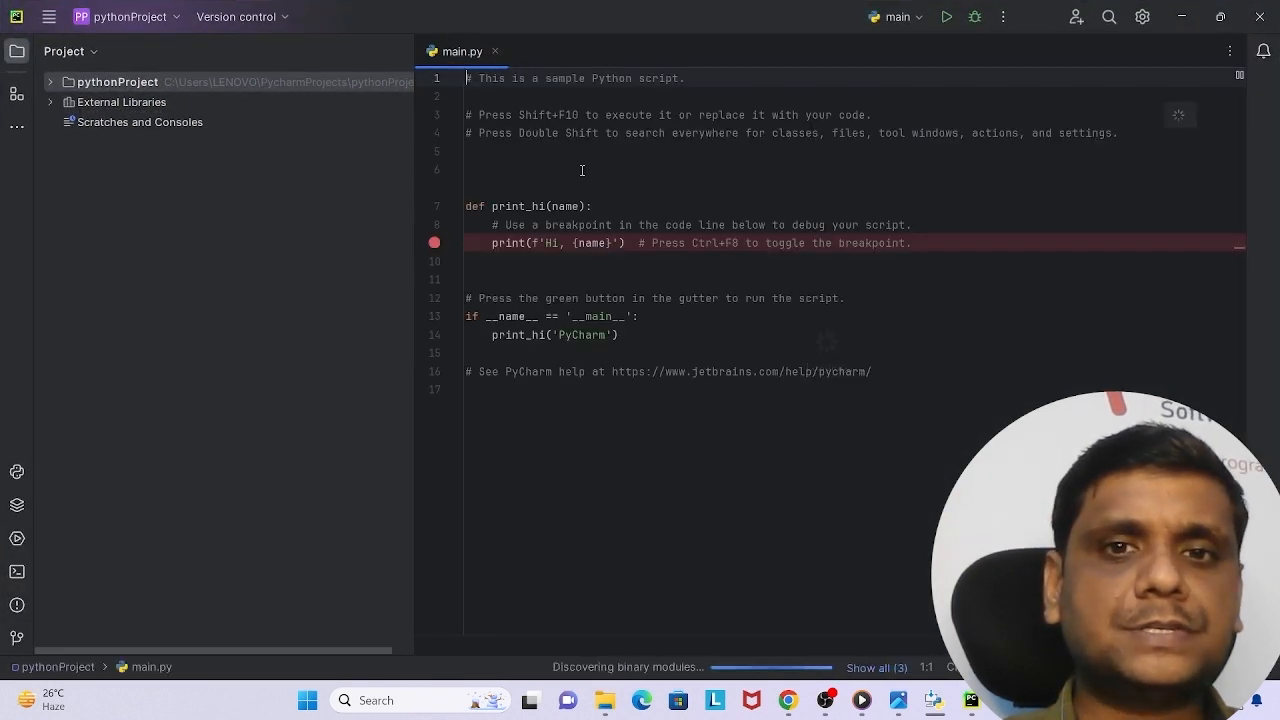
Add a new Python file named p1 to the pythonProject folder.
right_click(261, 80)
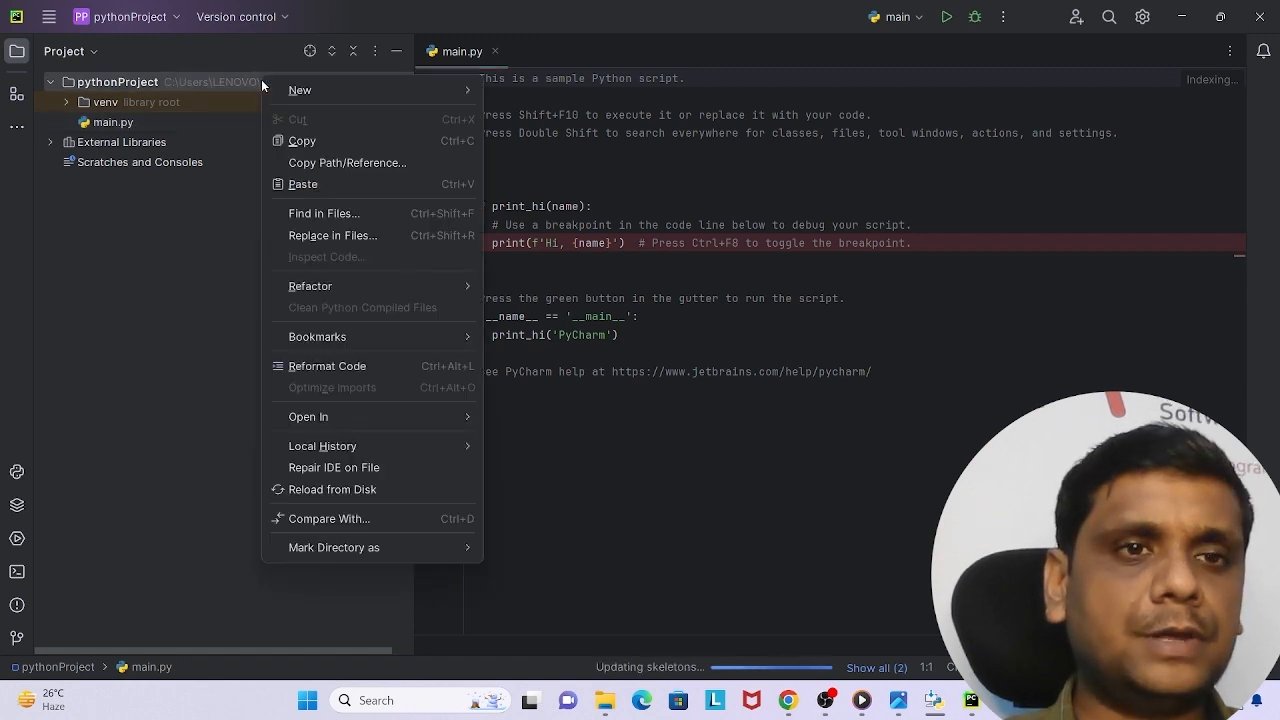
mouse_move(315, 92)
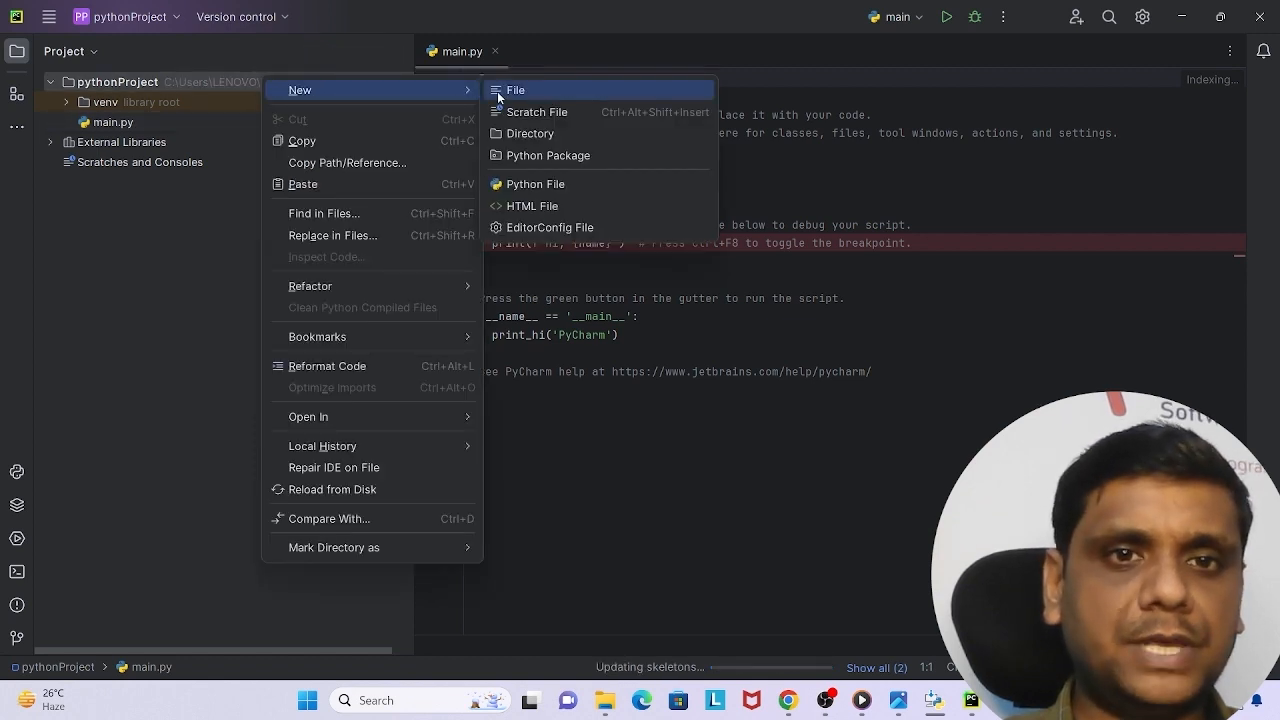
left_click(540, 185)
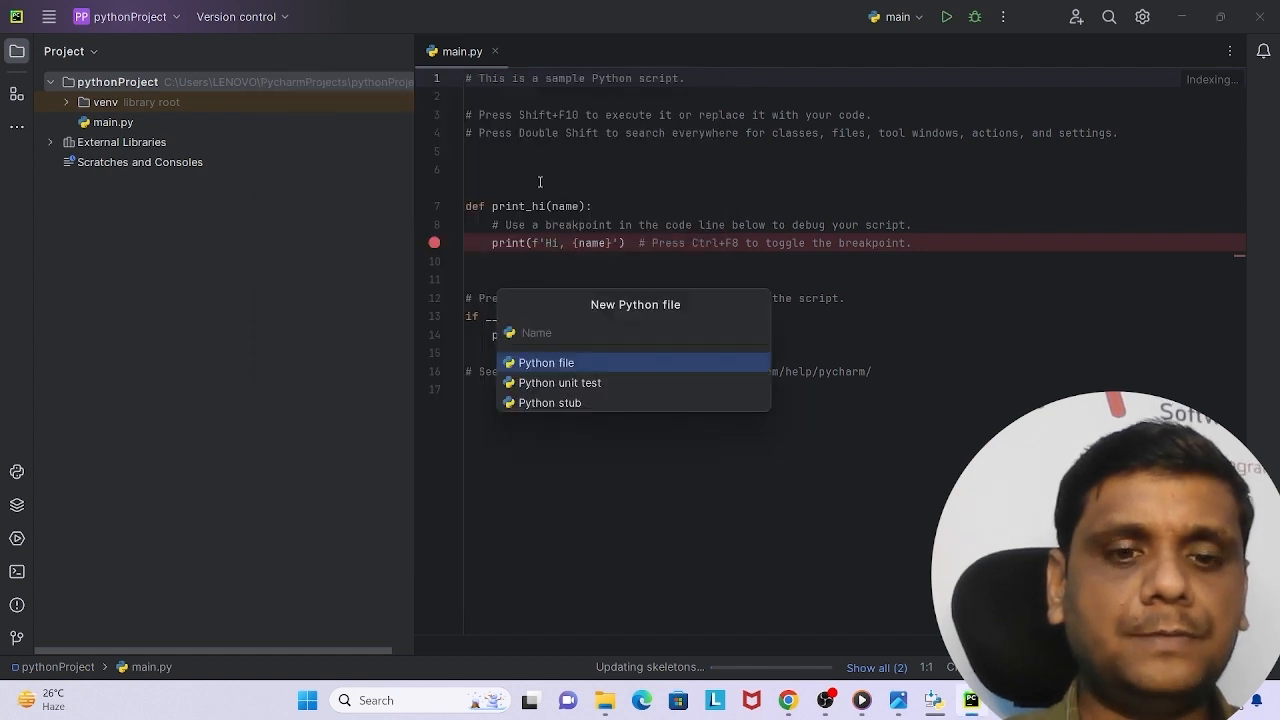
type("p1")
key("Return")
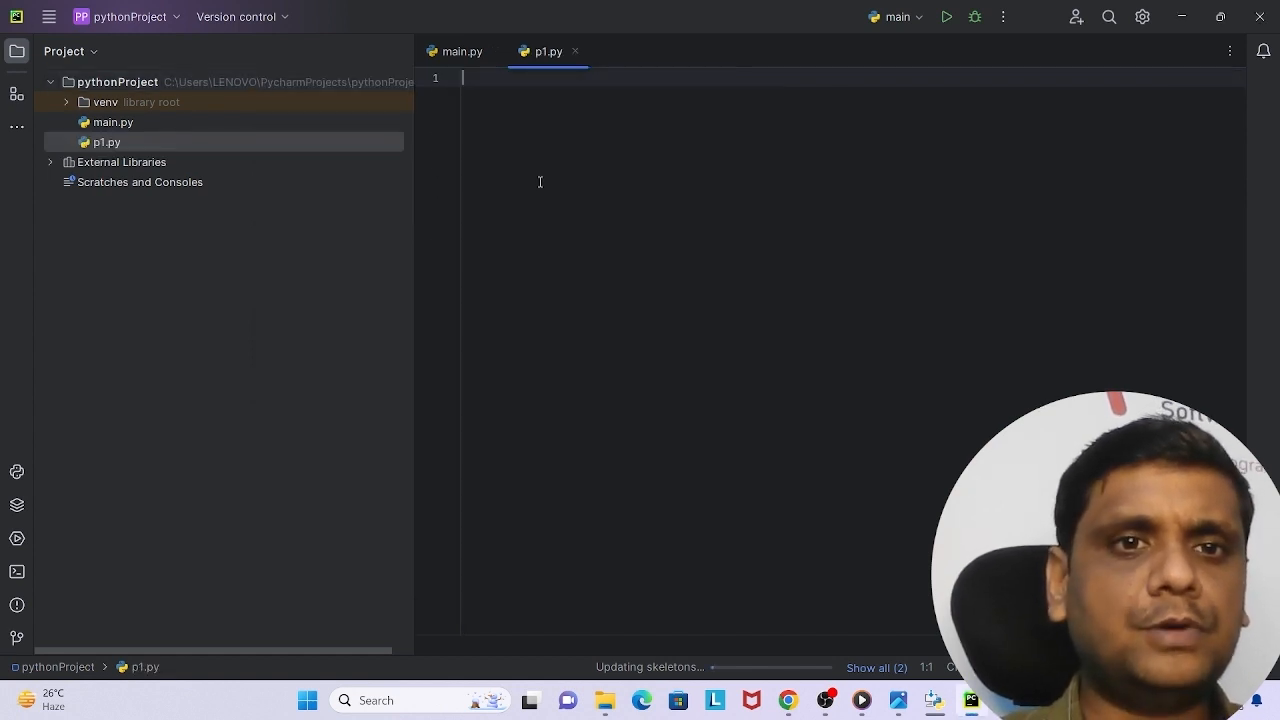
Write the statement print("hello") in p1.py.
type("print")
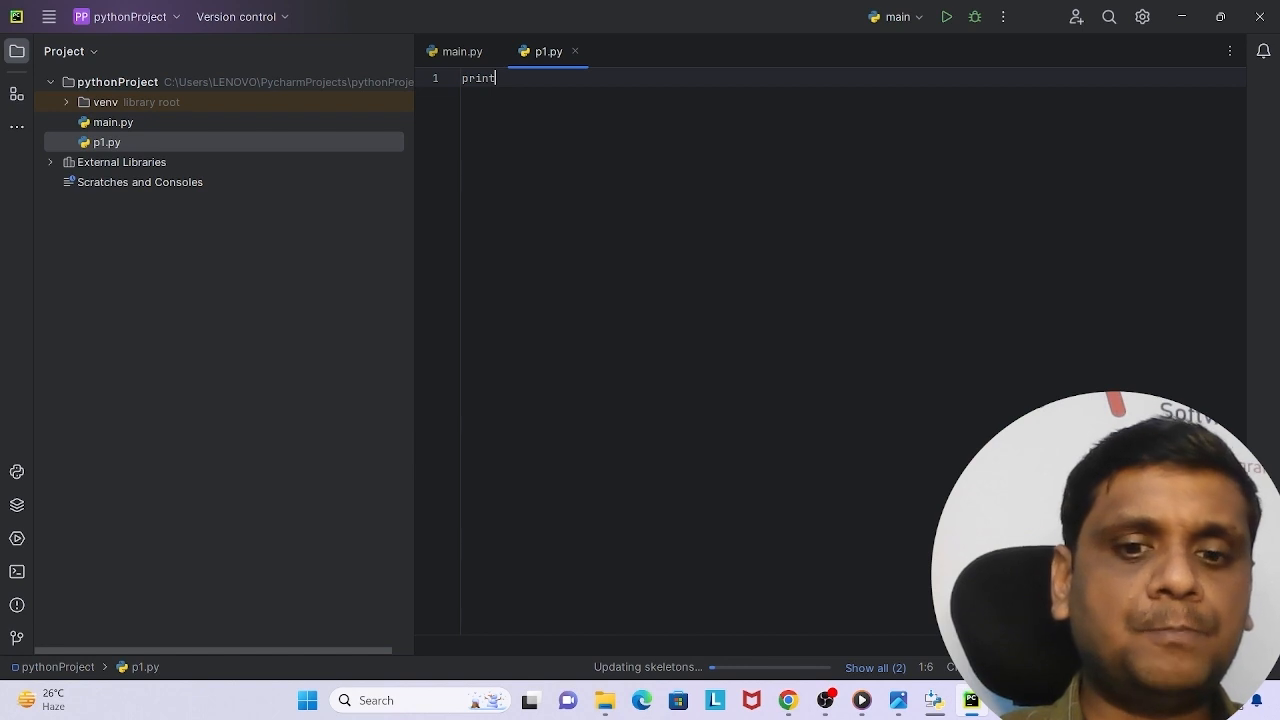
type("(\"h")
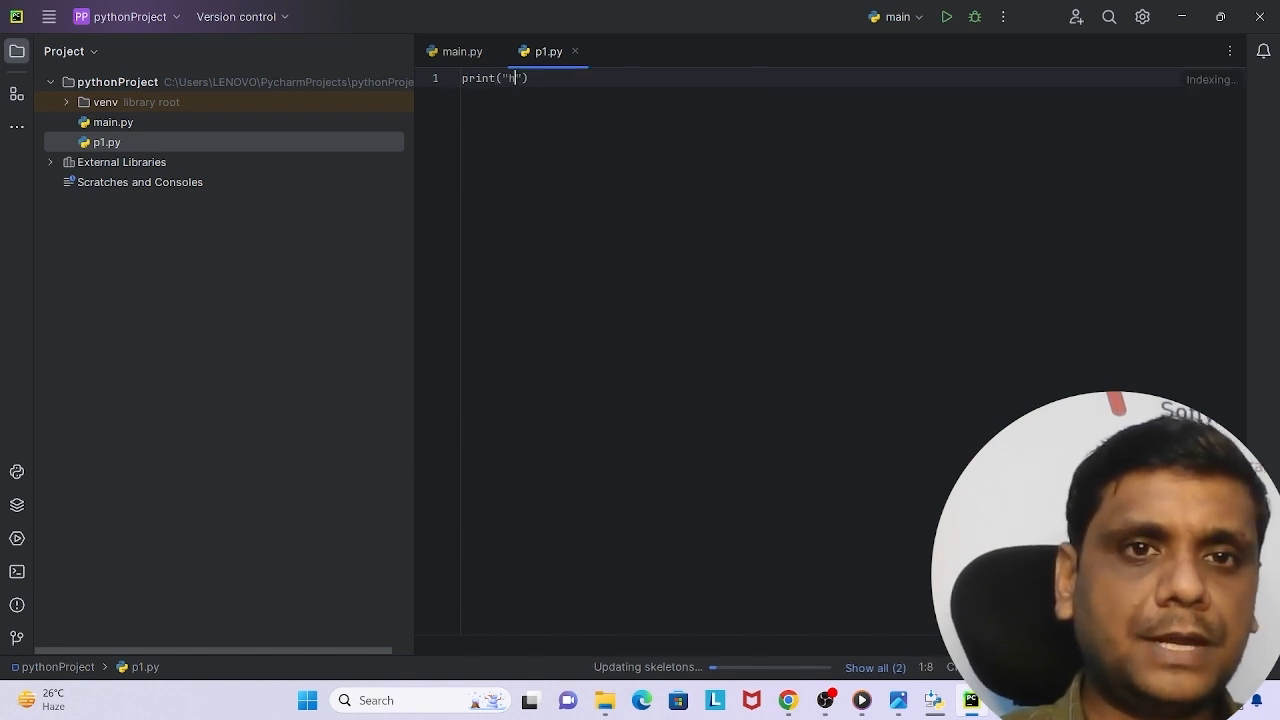
type("ello")
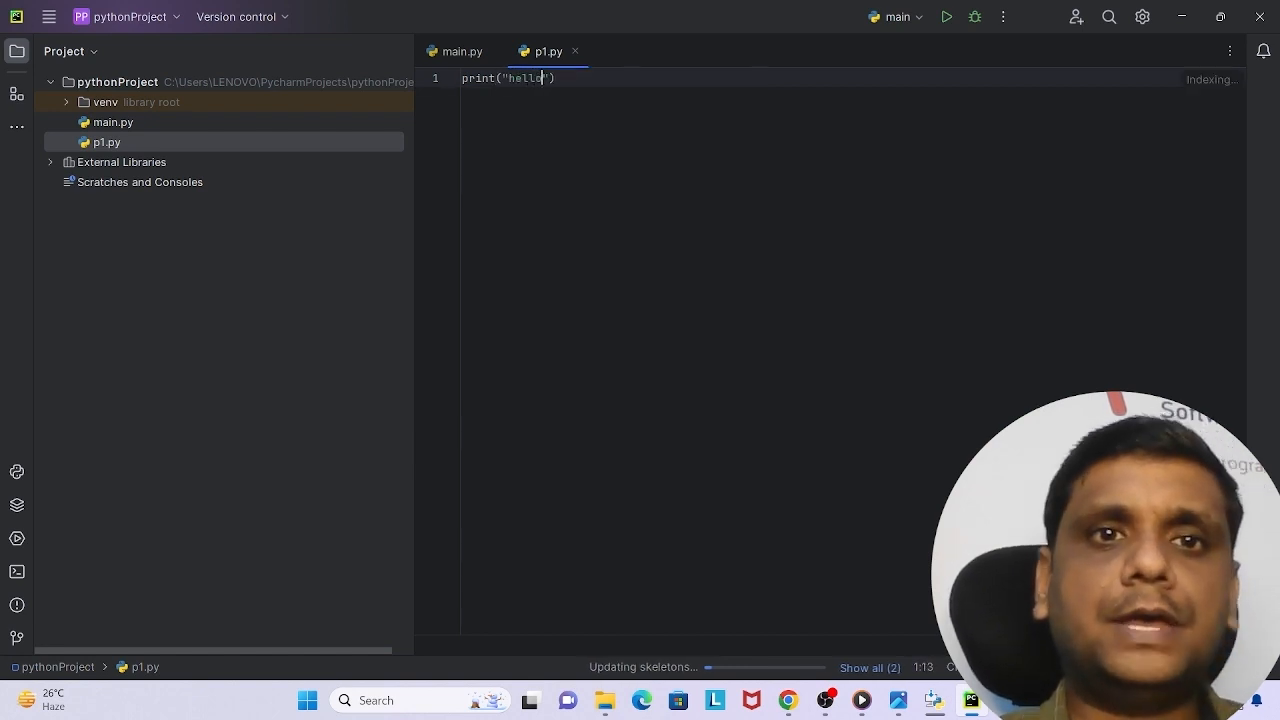
left_click(613, 302)
right_click(613, 302)
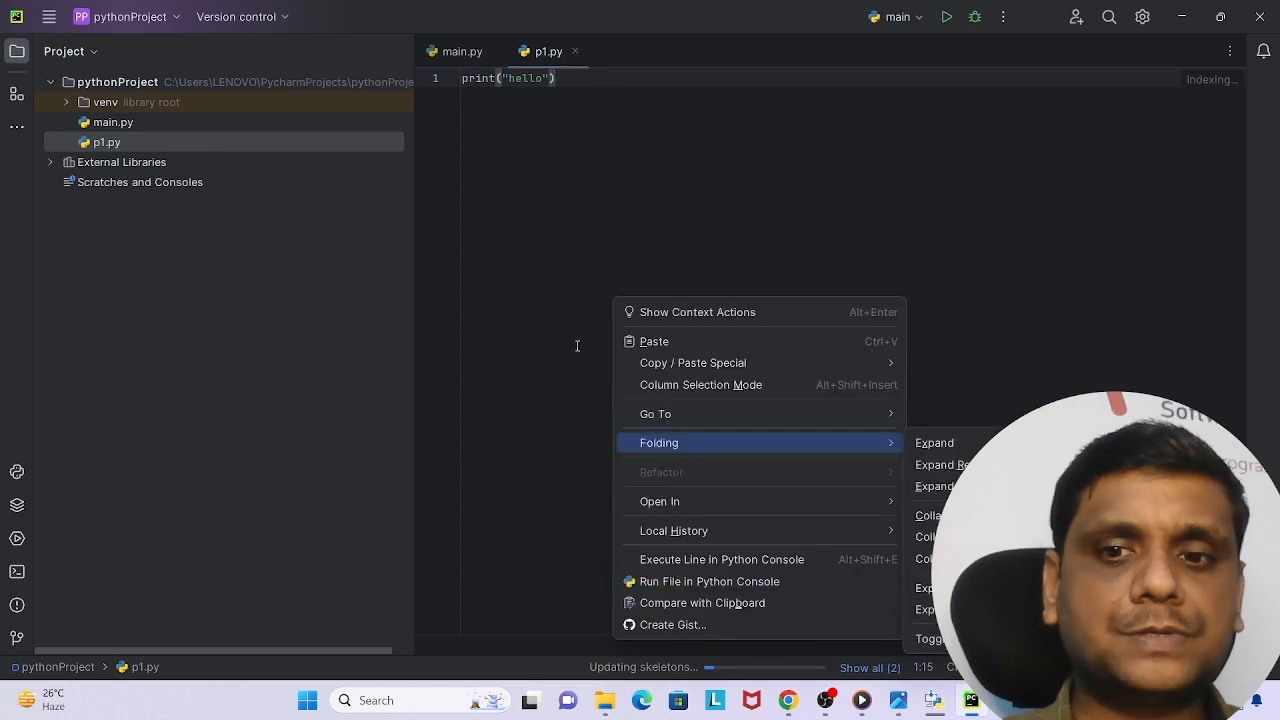
left_click(568, 306)
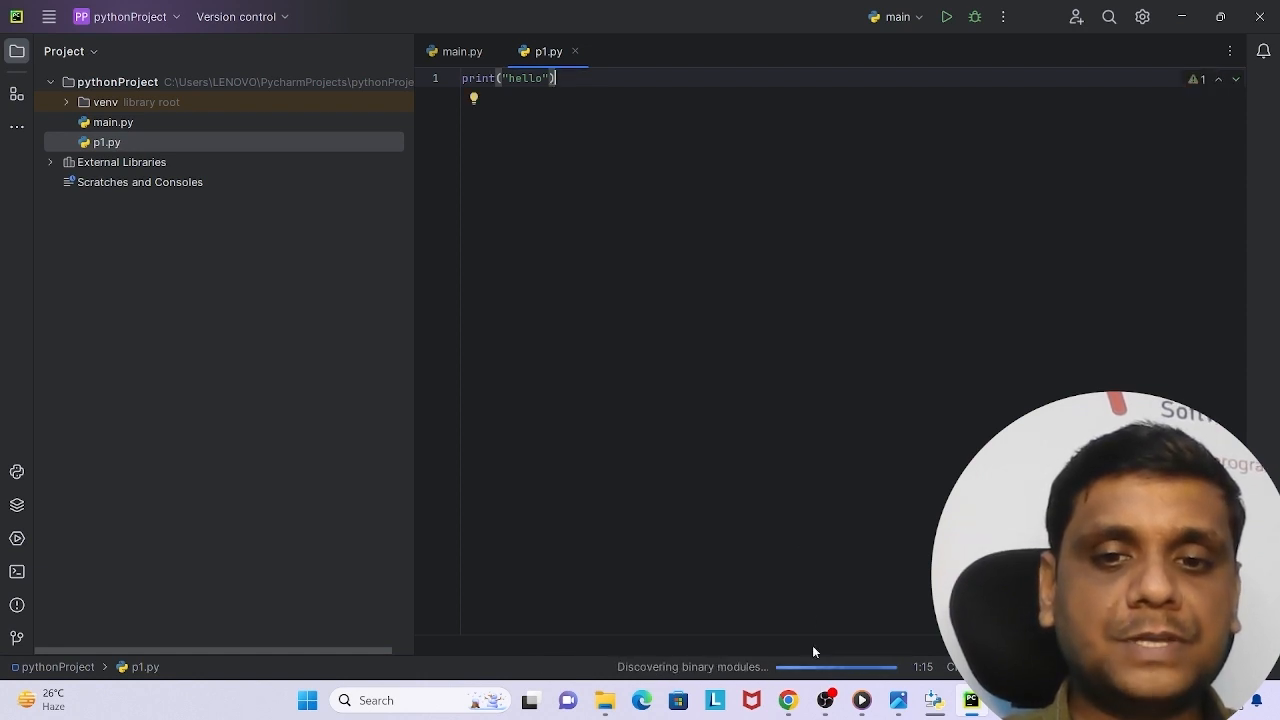
Run the p1 script from the editor.
right_click(634, 264)
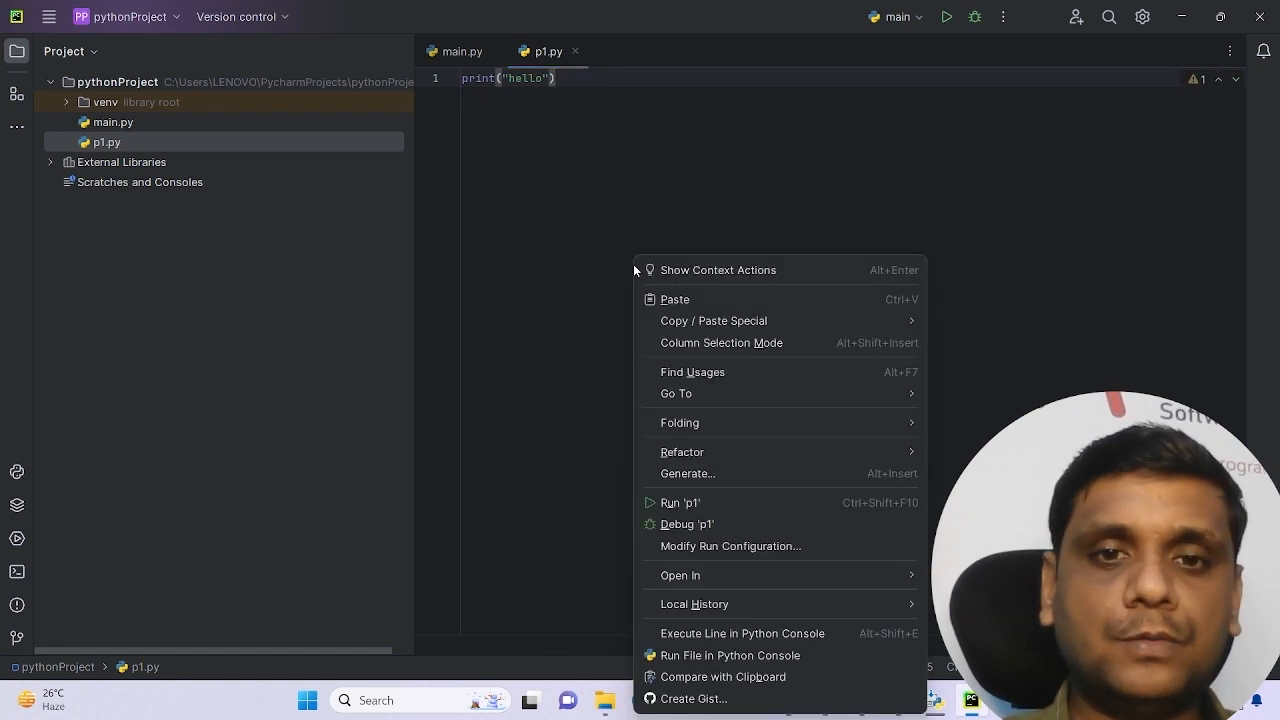
left_click(664, 503)
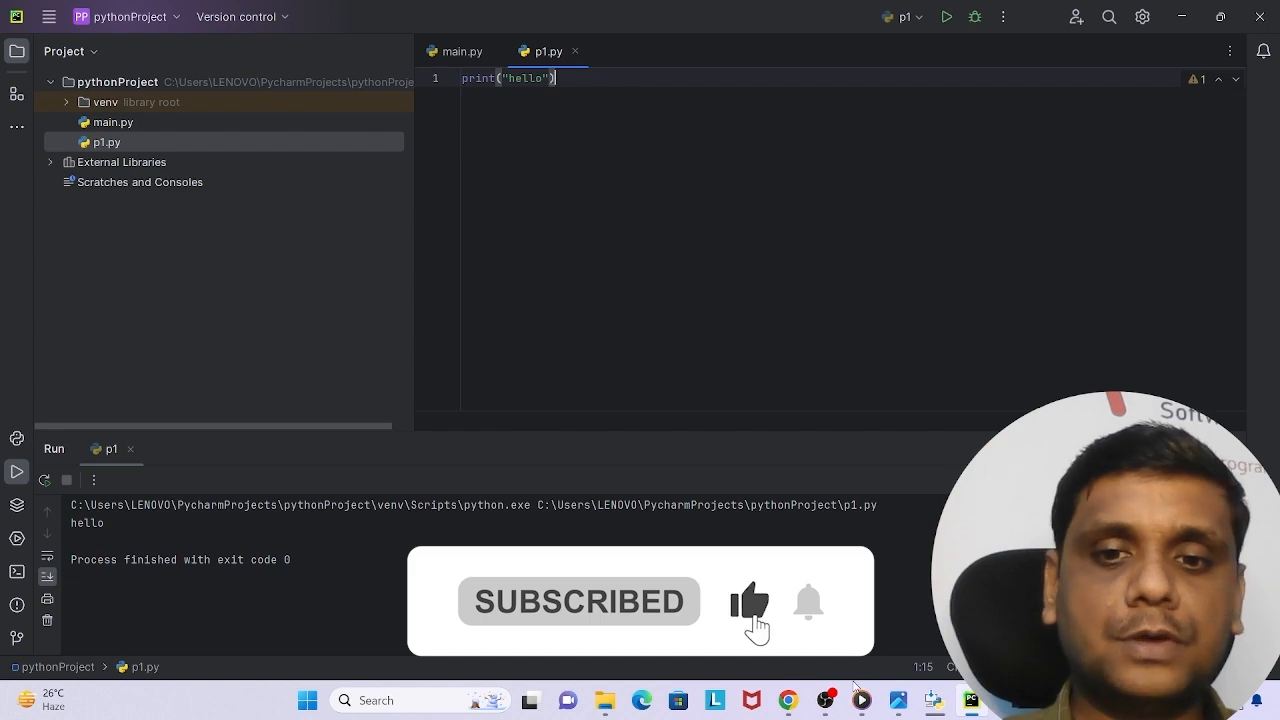
left_click(826, 702)
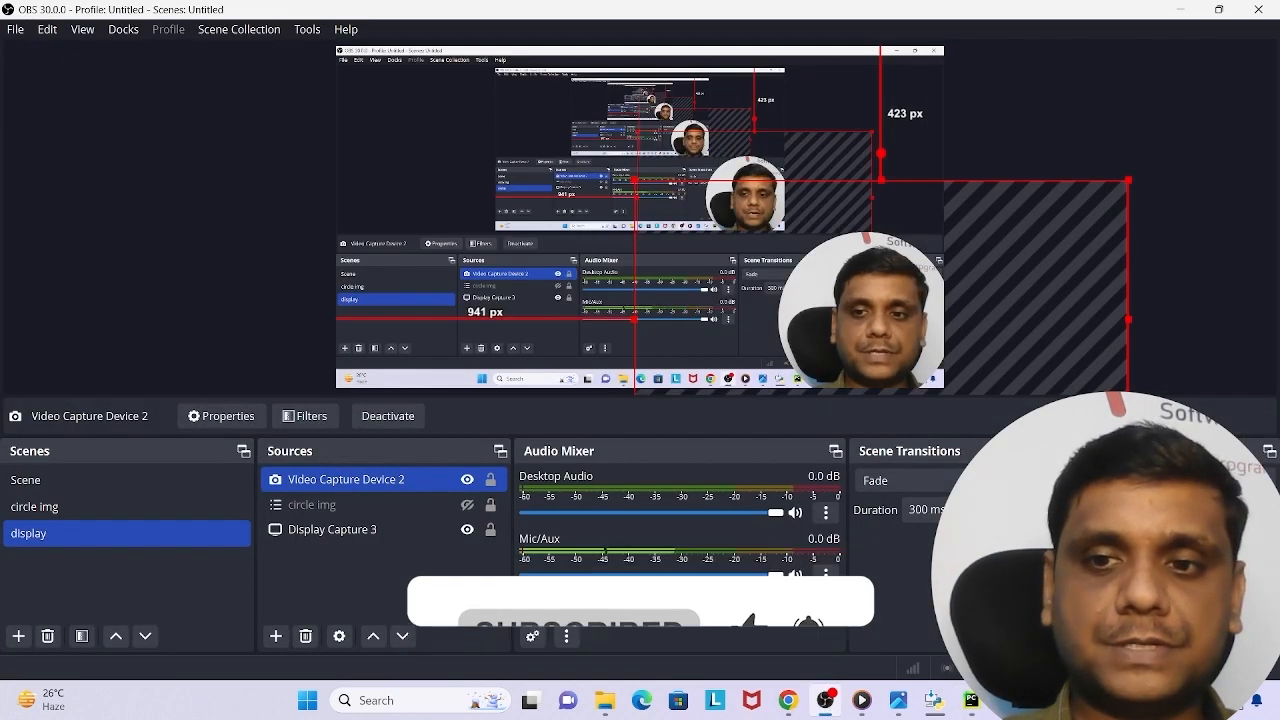